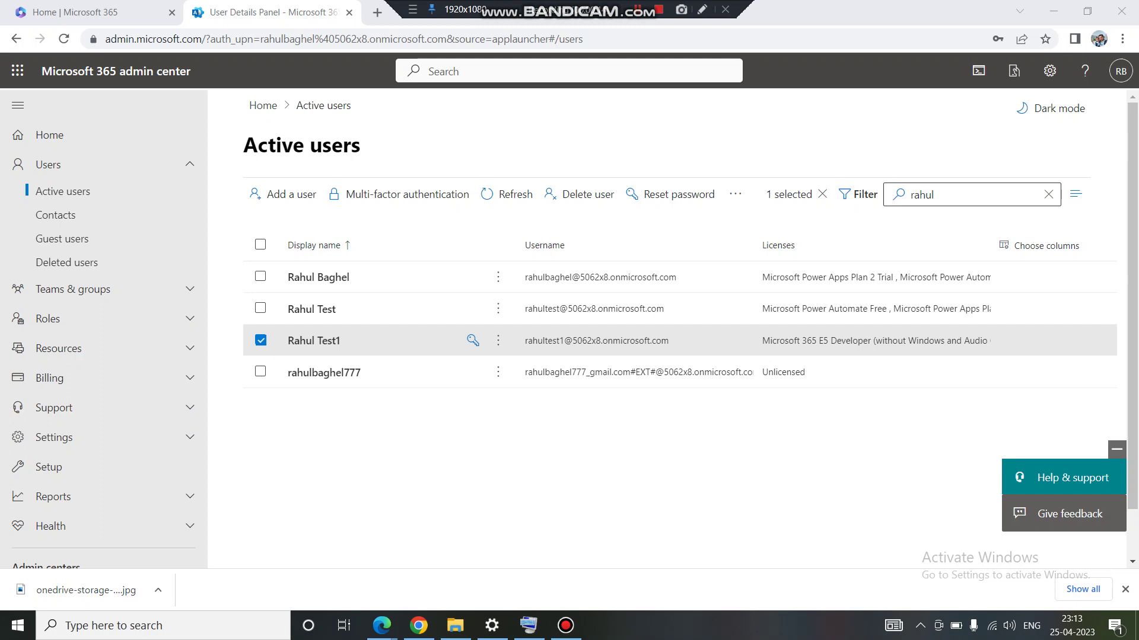
- Open the details of the user ticked in the active users list and select their full username for copying
{"action": "left_click", "coordinate": [313, 341]}
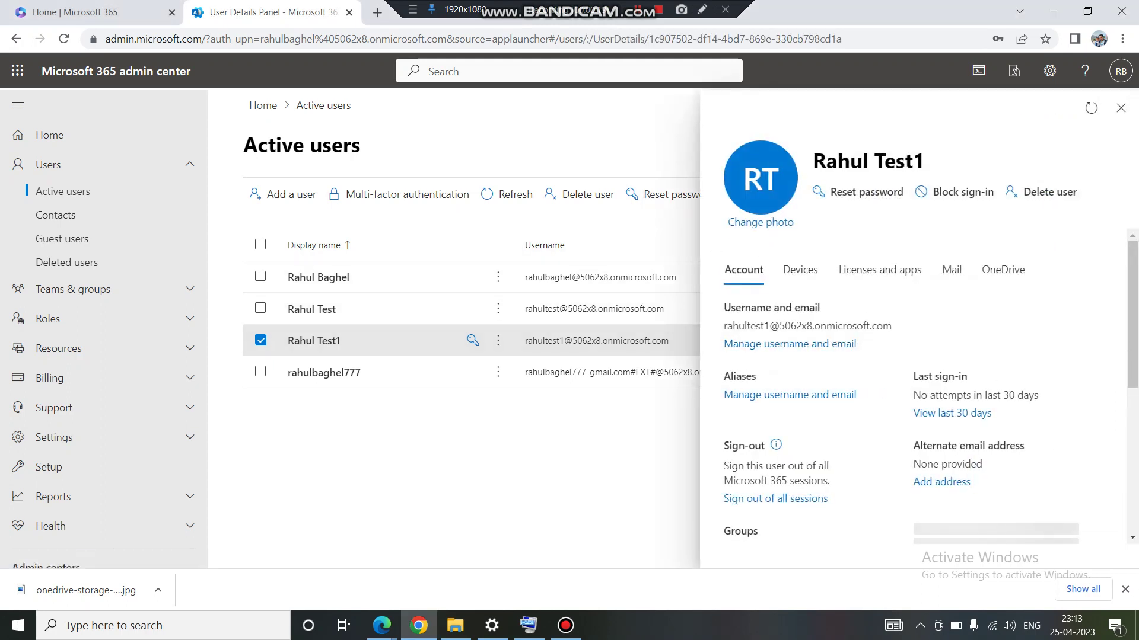
{"action": "double_click", "coordinate": [795, 327]}
{"action": "triple_click", "coordinate": [795, 325]}
{"action": "key", "text": "ctrl+c"}
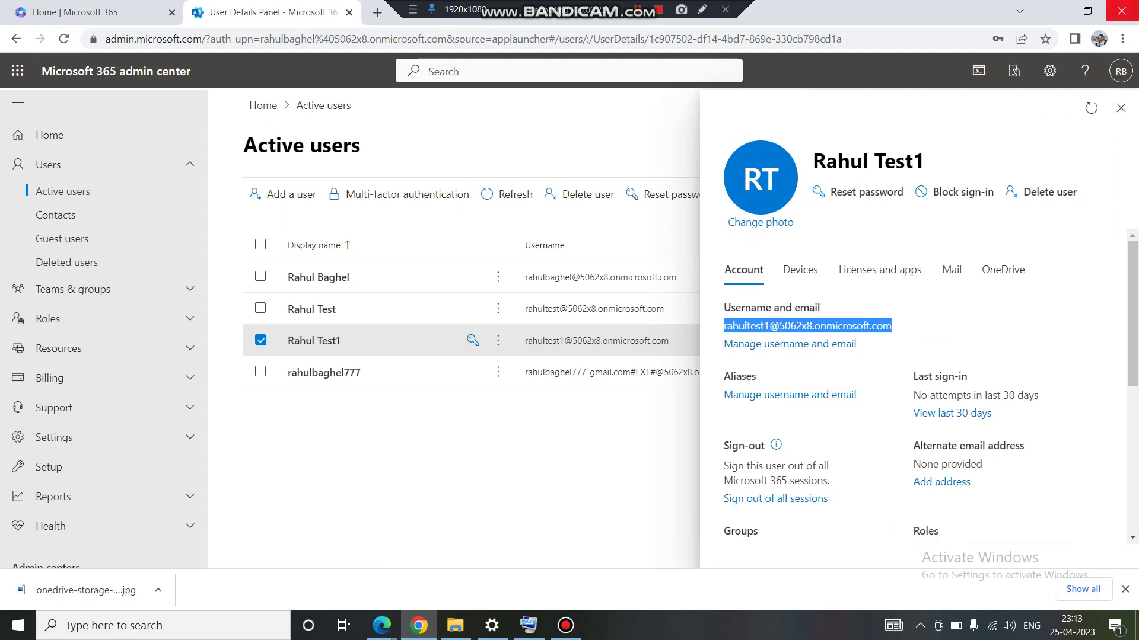
- Open a new Incognito window and go to portal.office.com
{"action": "left_click", "coordinate": [1123, 39]}
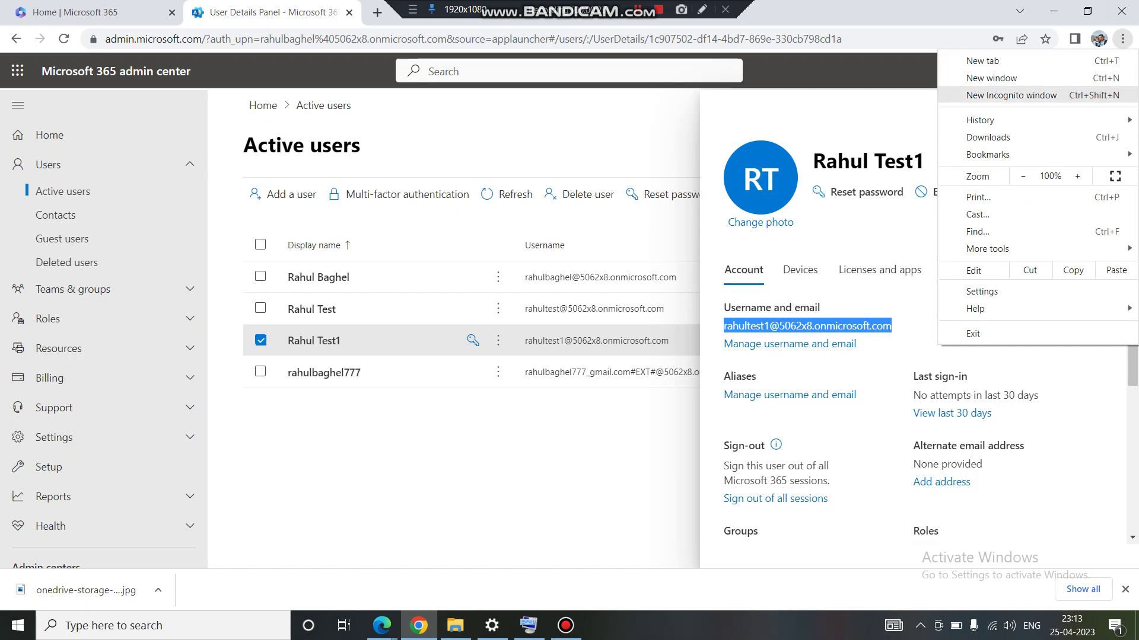
{"action": "left_click", "coordinate": [1018, 95]}
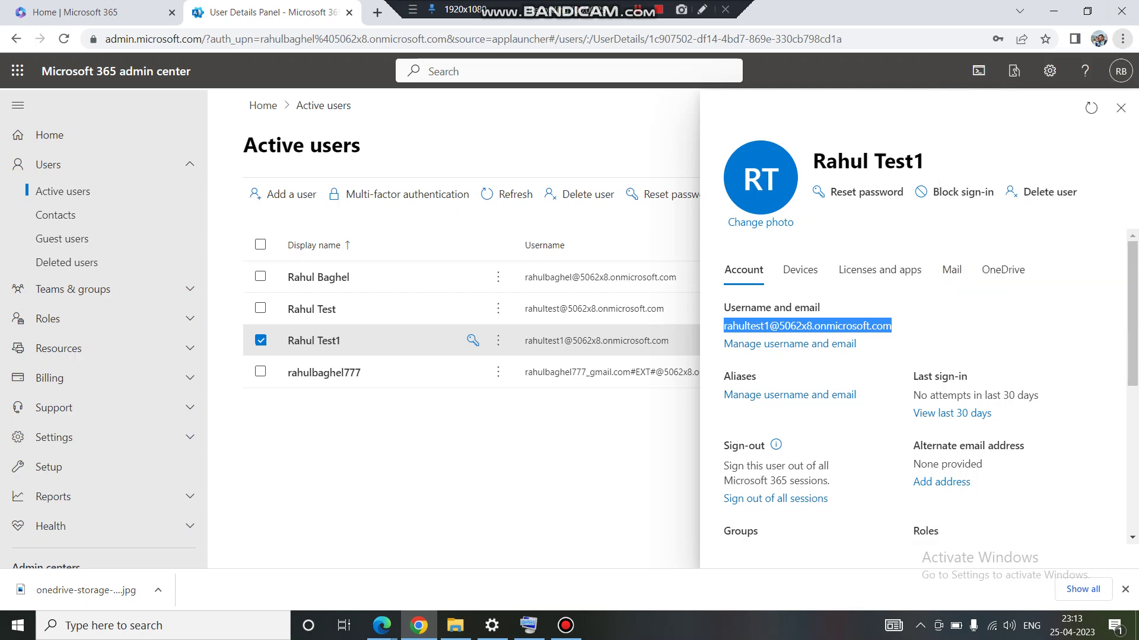
{"action": "key", "text": "ctrl+shift+n"}
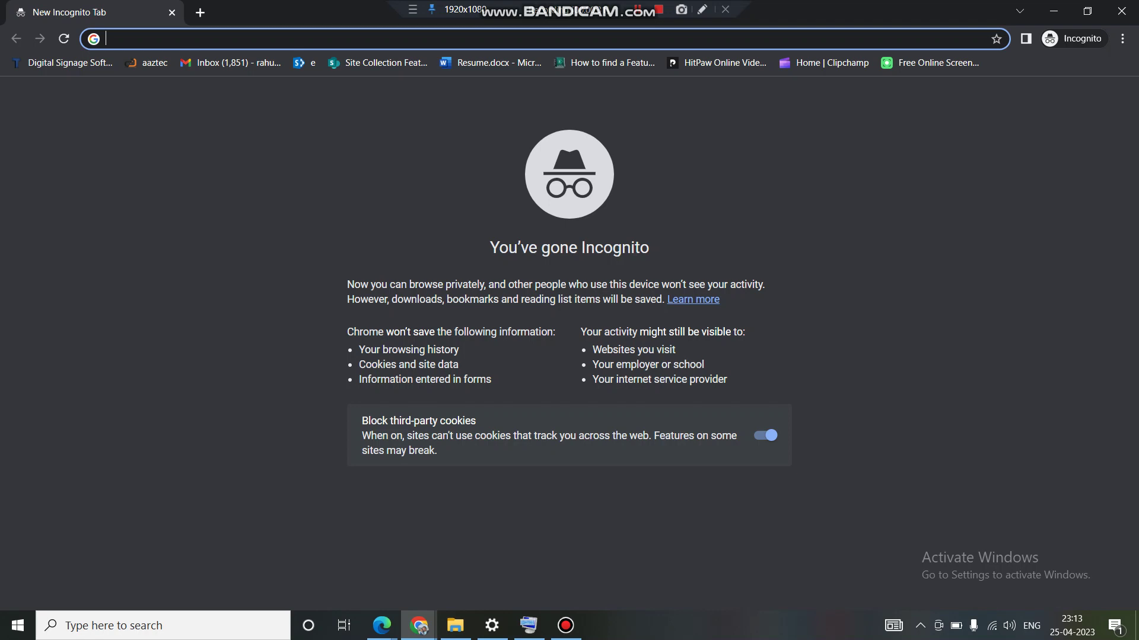
{"action": "type", "text": "porta"}
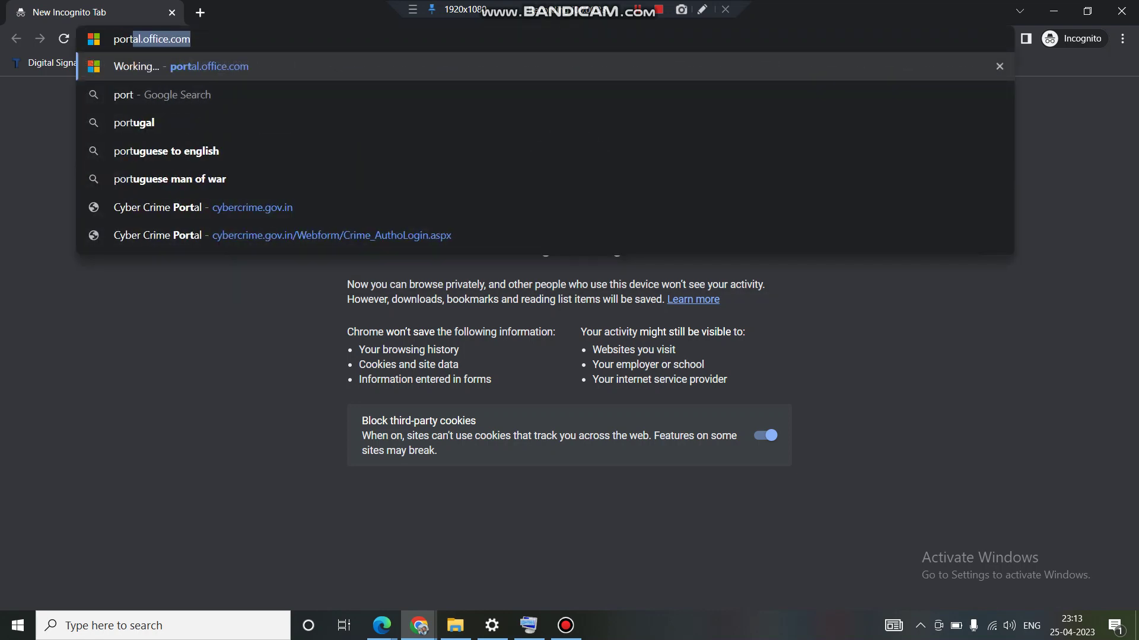
{"action": "type", "text": "l.o"}
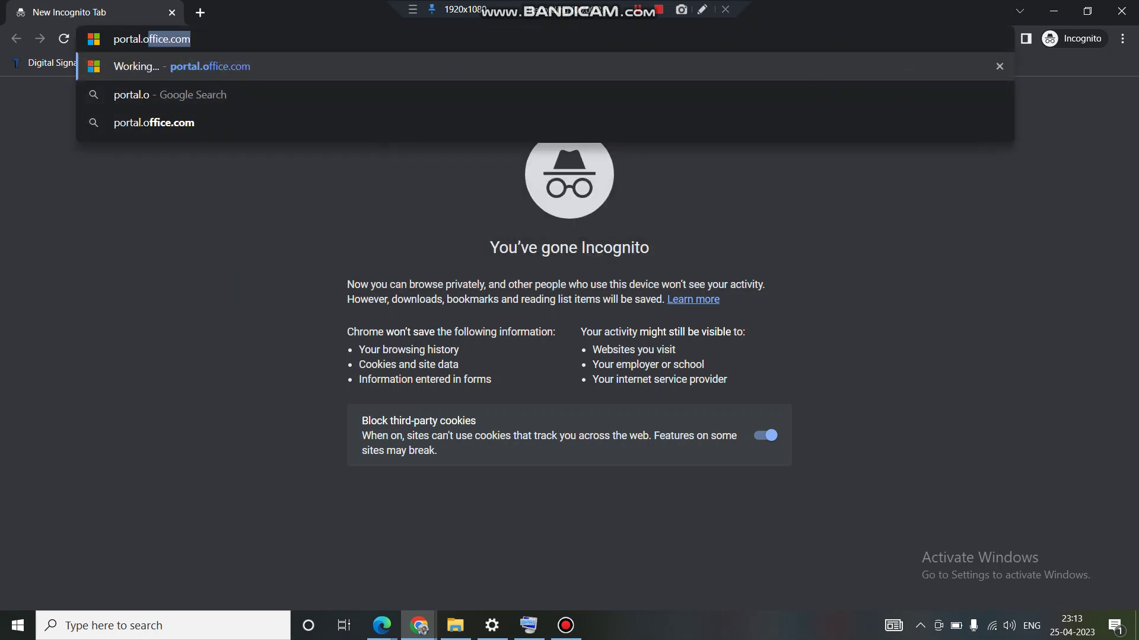
{"action": "key", "text": "Return"}
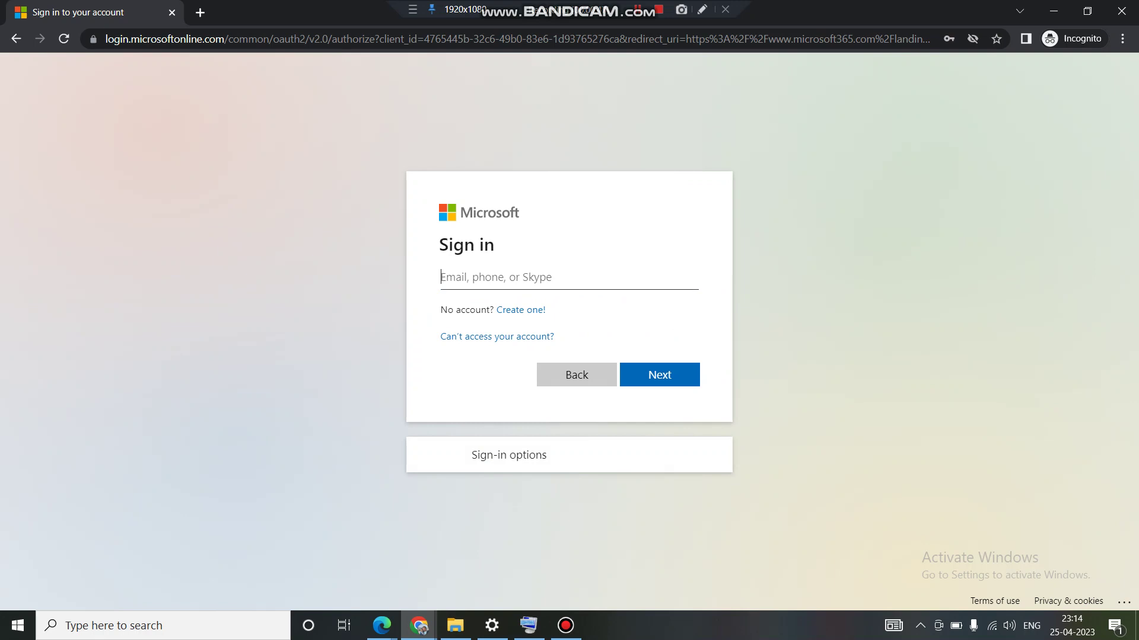
- Sign in with the test user's copied username and enter the account password
{"action": "key", "text": "ctrl+v"}
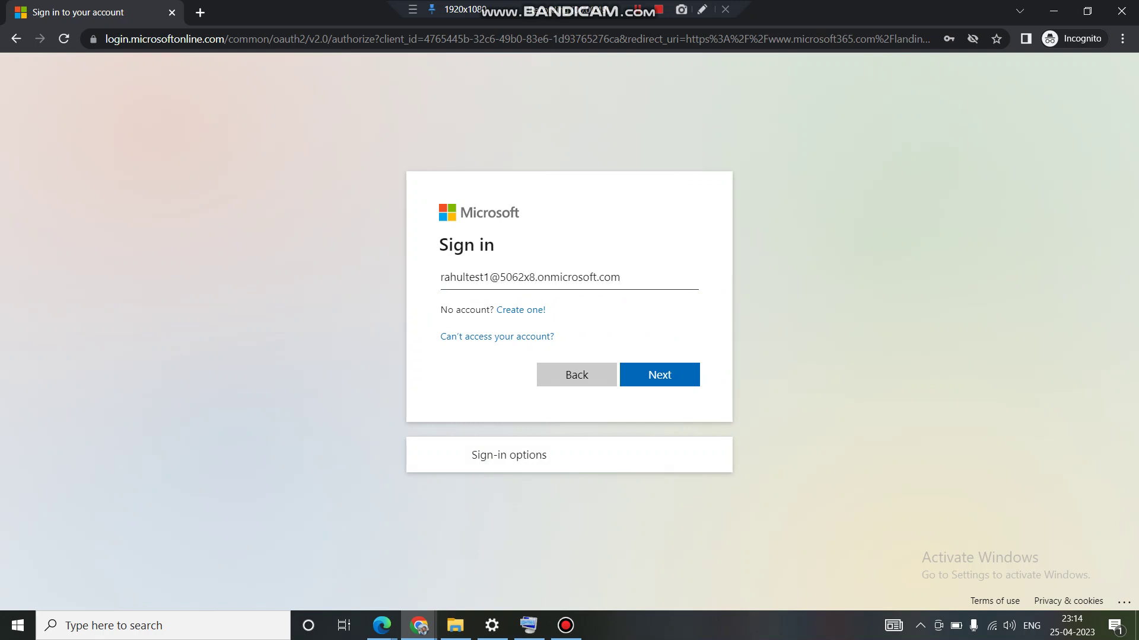
{"action": "key", "text": "Return"}
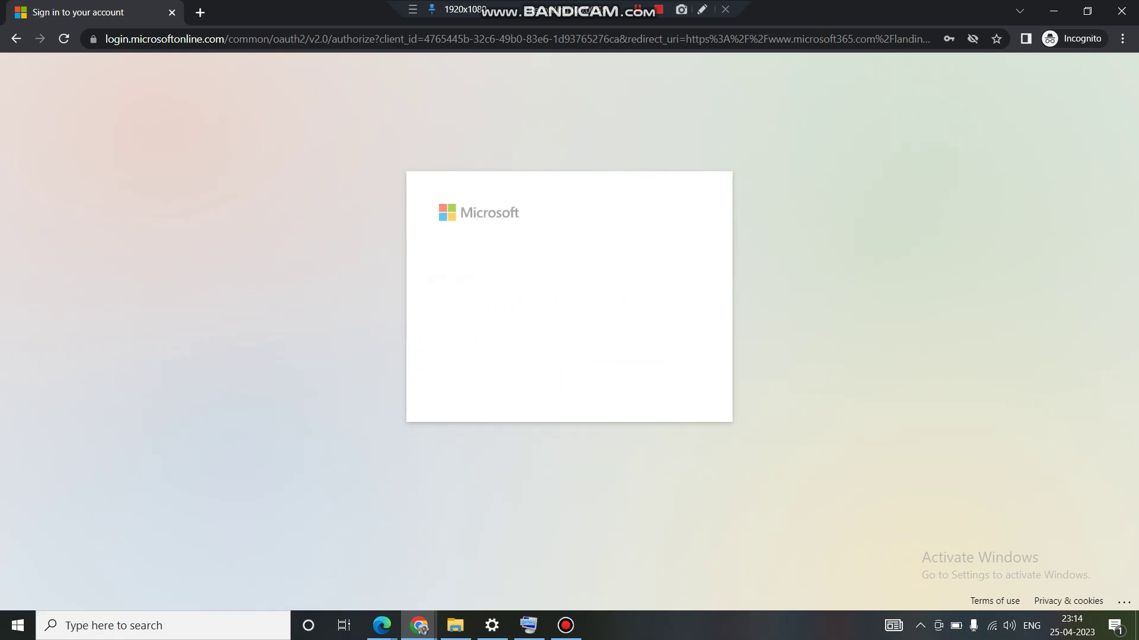
{"action": "left_click", "coordinate": [557, 330]}
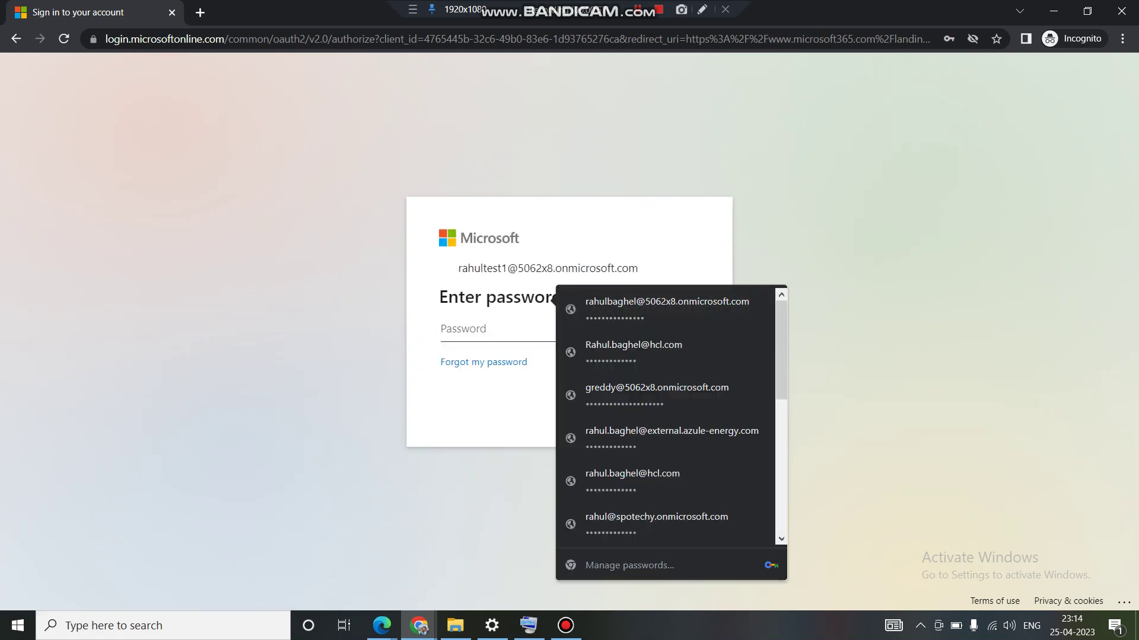
{"action": "type", "text": "••"}
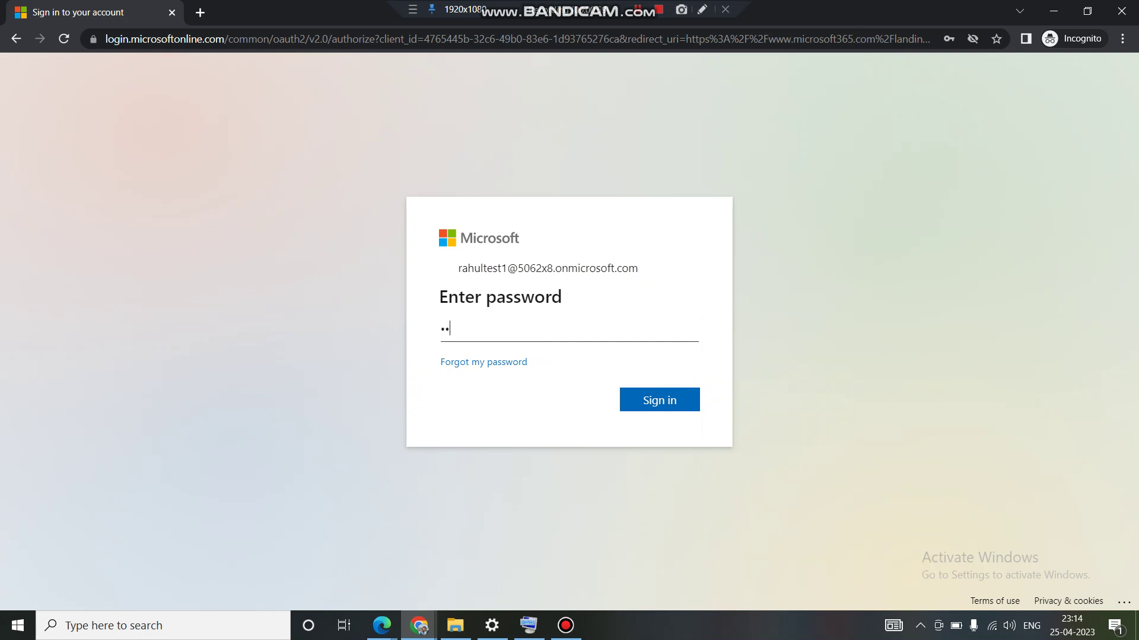
{"action": "type", "text": "•••••••••••"}
{"action": "key", "text": "Return"}
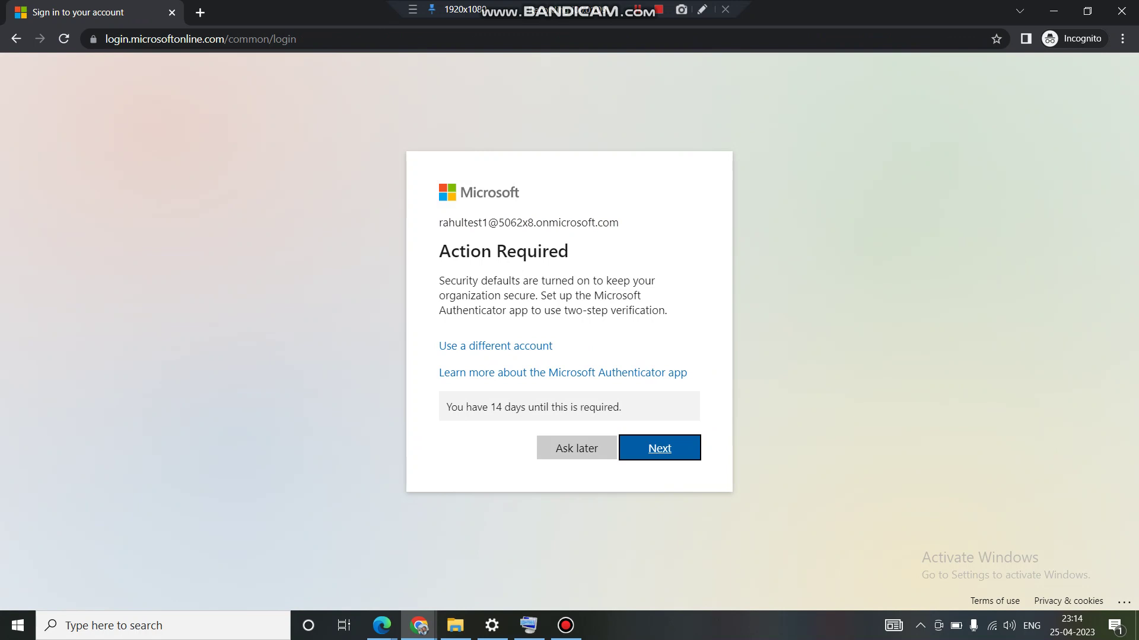
- Review the security defaults notice, postpone the Authenticator setup, and choose to stay signed in without being asked again
{"action": "triple_click", "coordinate": [553, 296]}
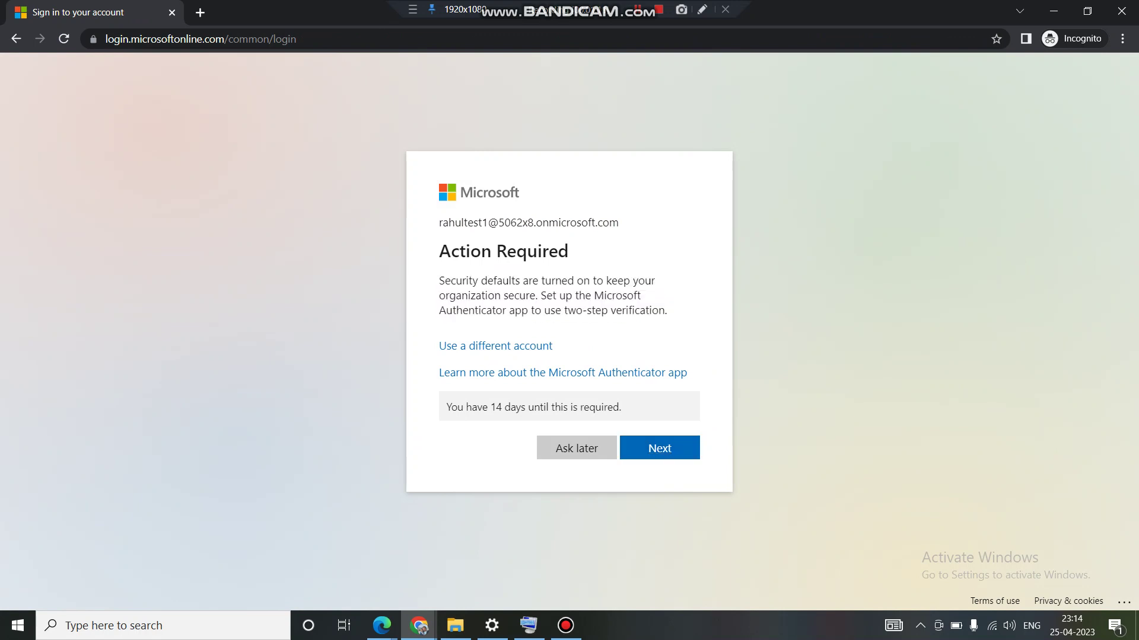
{"action": "triple_click", "coordinate": [553, 296]}
{"action": "left_click", "coordinate": [553, 296]}
{"action": "triple_click", "coordinate": [533, 407]}
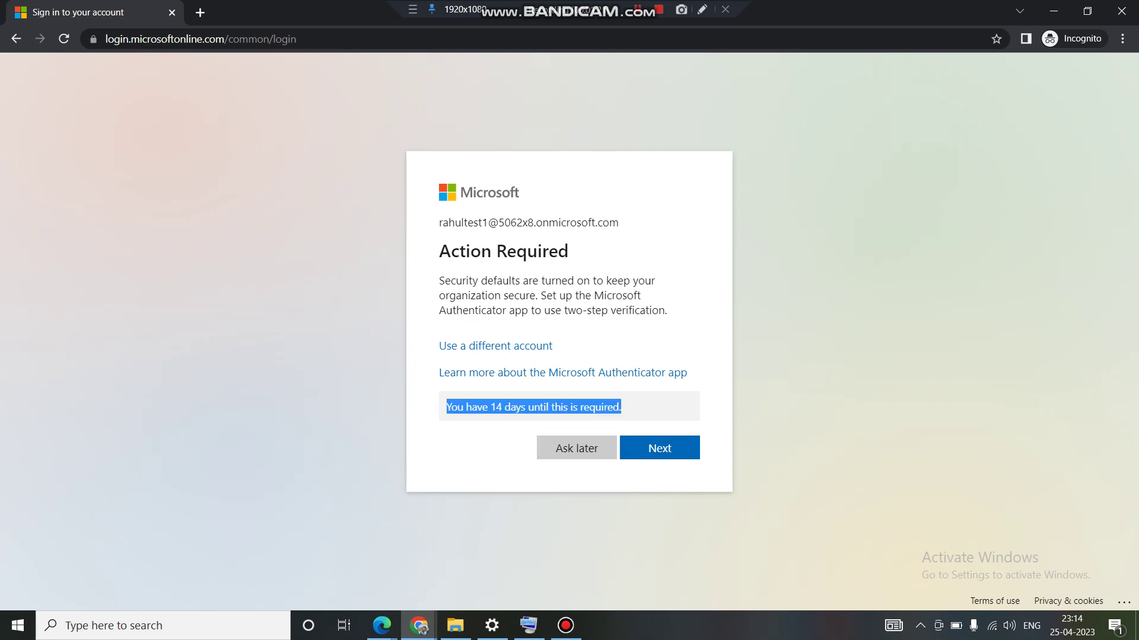
{"action": "triple_click", "coordinate": [549, 296]}
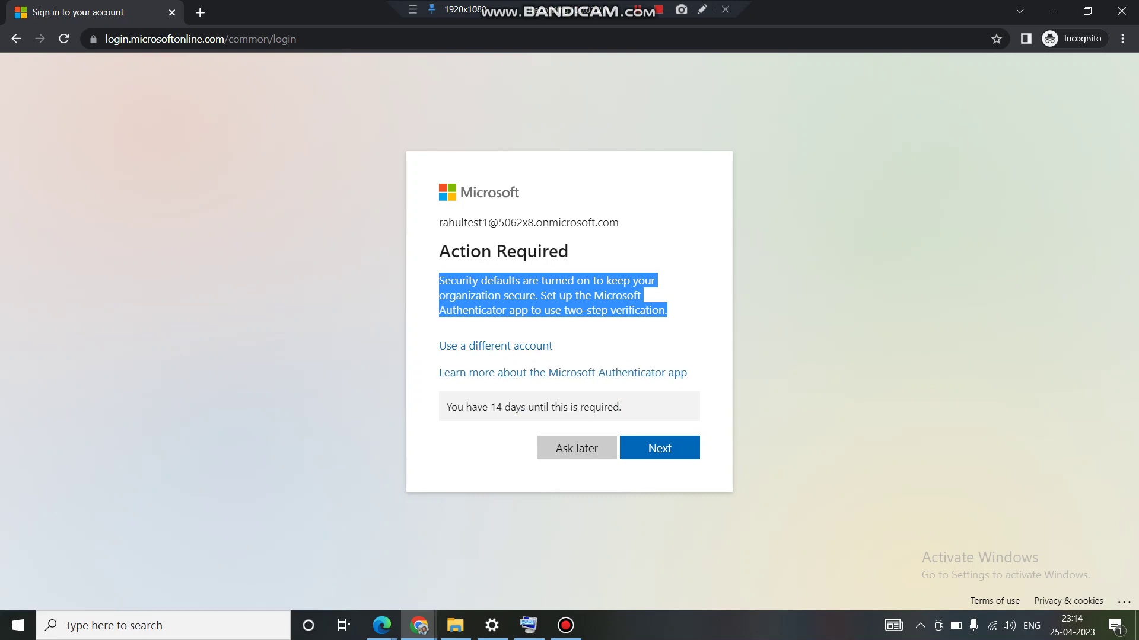
{"action": "triple_click", "coordinate": [539, 408]}
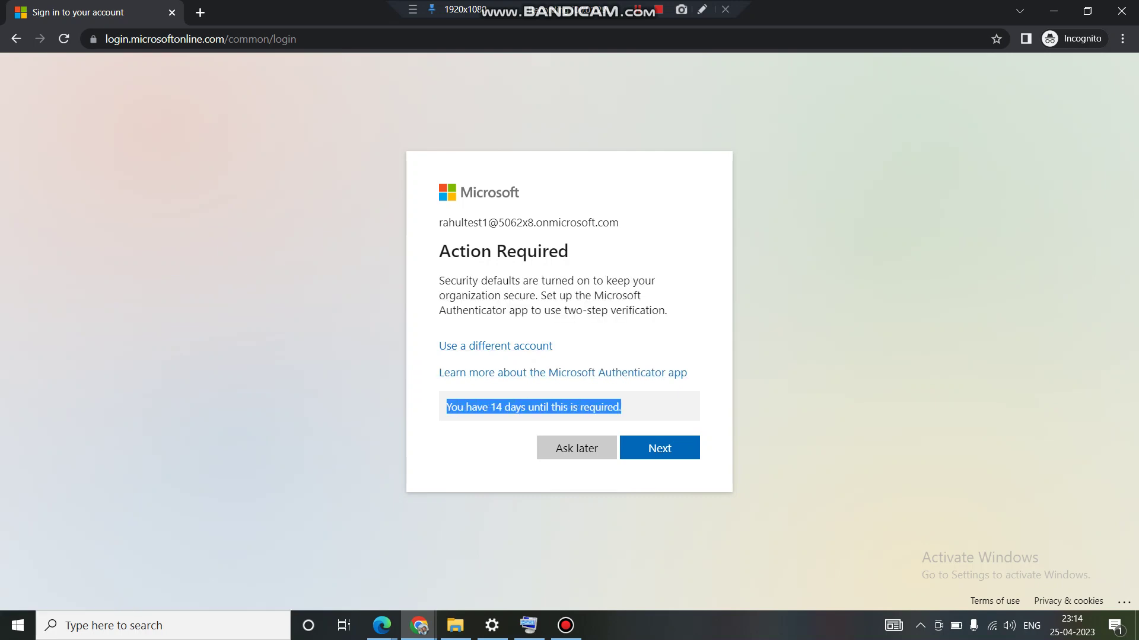
{"action": "left_click", "coordinate": [577, 449]}
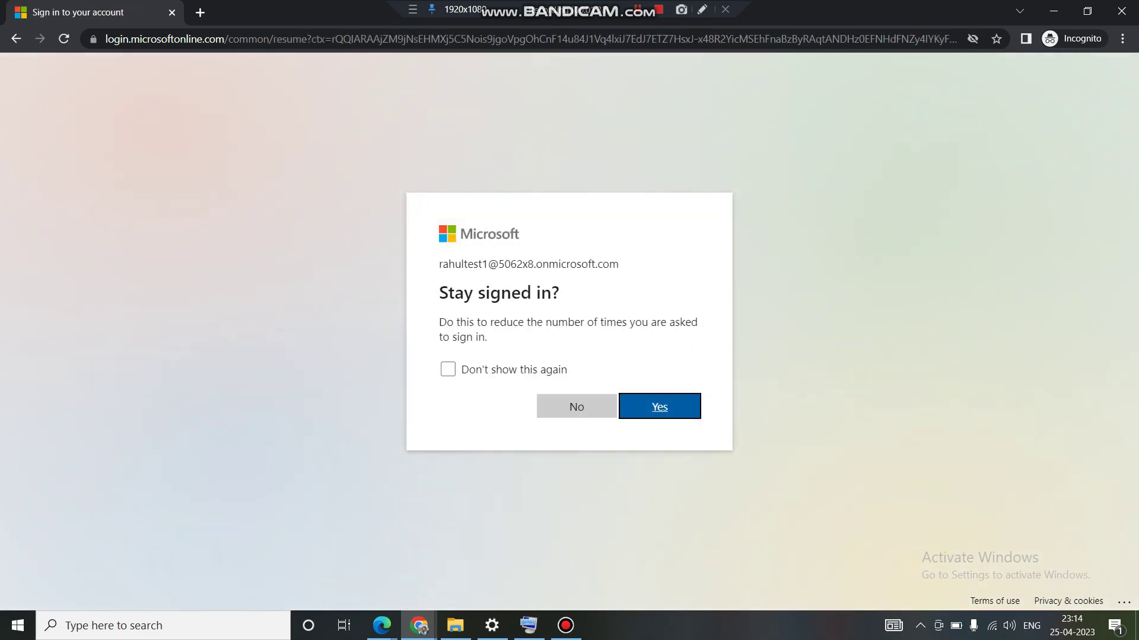
{"action": "left_click", "coordinate": [447, 370]}
{"action": "left_click", "coordinate": [659, 406]}
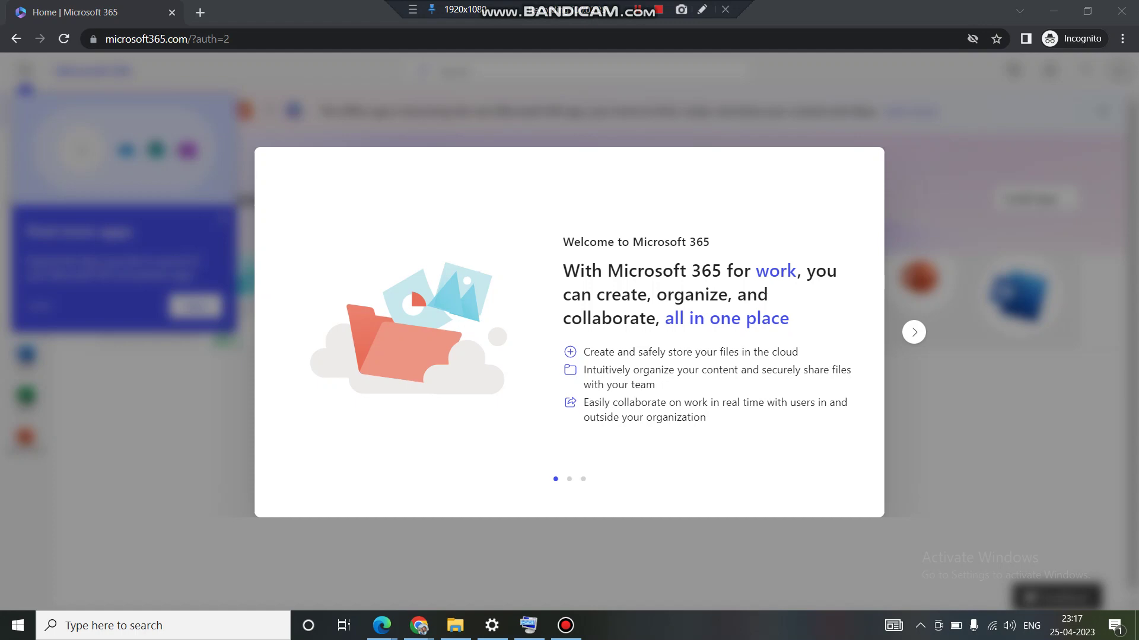
- Go through the Microsoft 365 welcome slides to the end and dismiss them
{"action": "left_click", "coordinate": [914, 332]}
{"action": "left_click", "coordinate": [914, 332]}
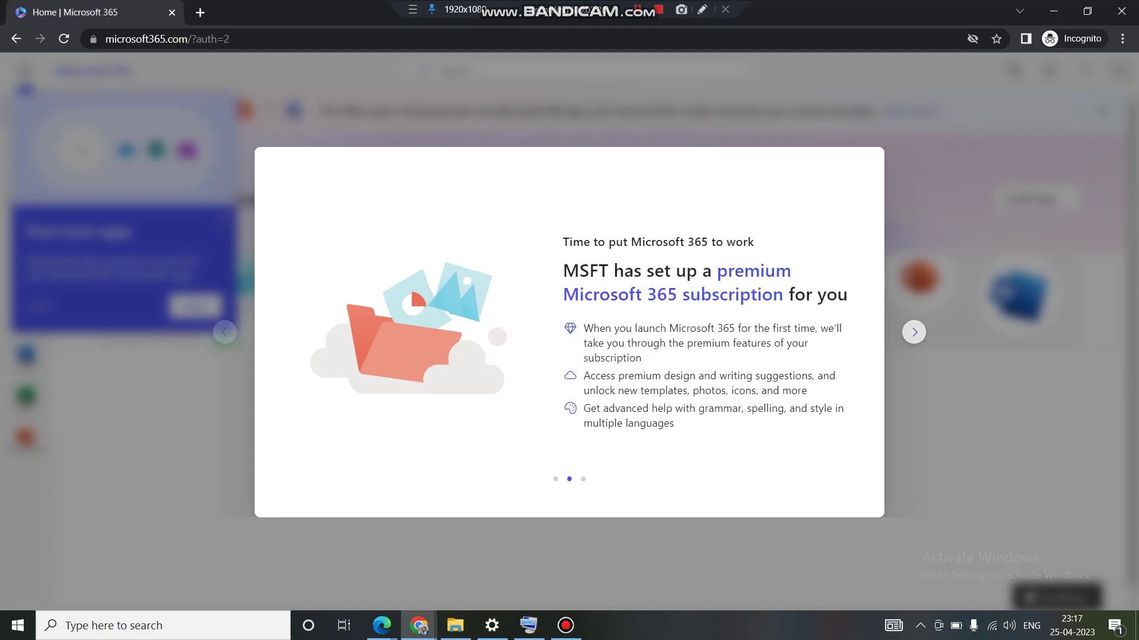
{"action": "left_click", "coordinate": [914, 332]}
{"action": "left_click", "coordinate": [914, 332]}
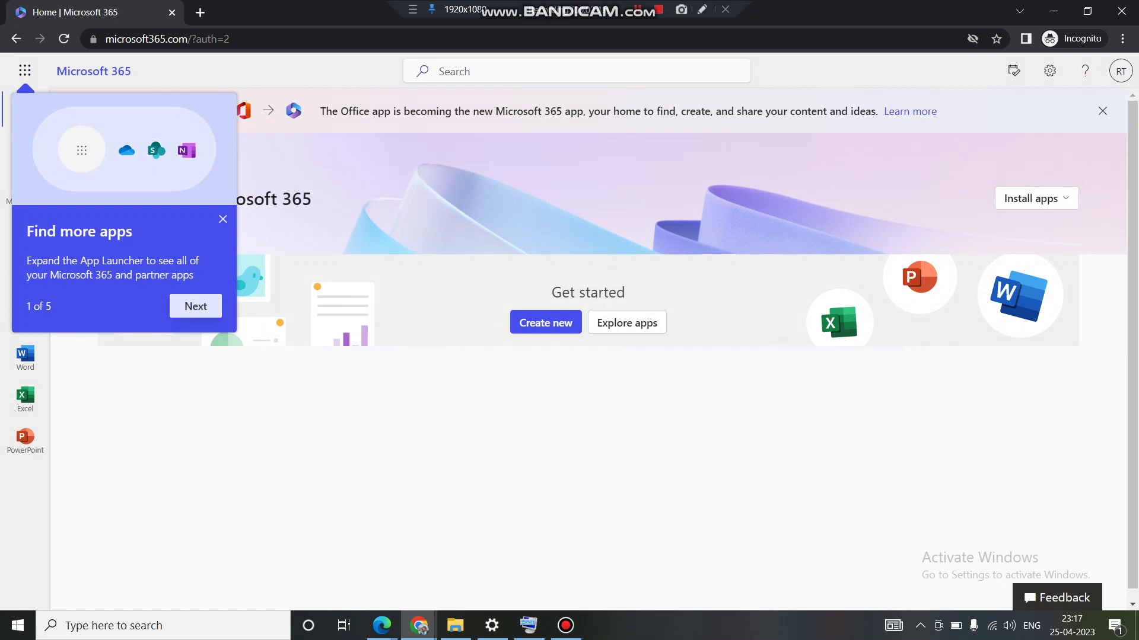
- Advance through the five-part Microsoft 365 feature tour and finish it
{"action": "key", "text": "Return"}
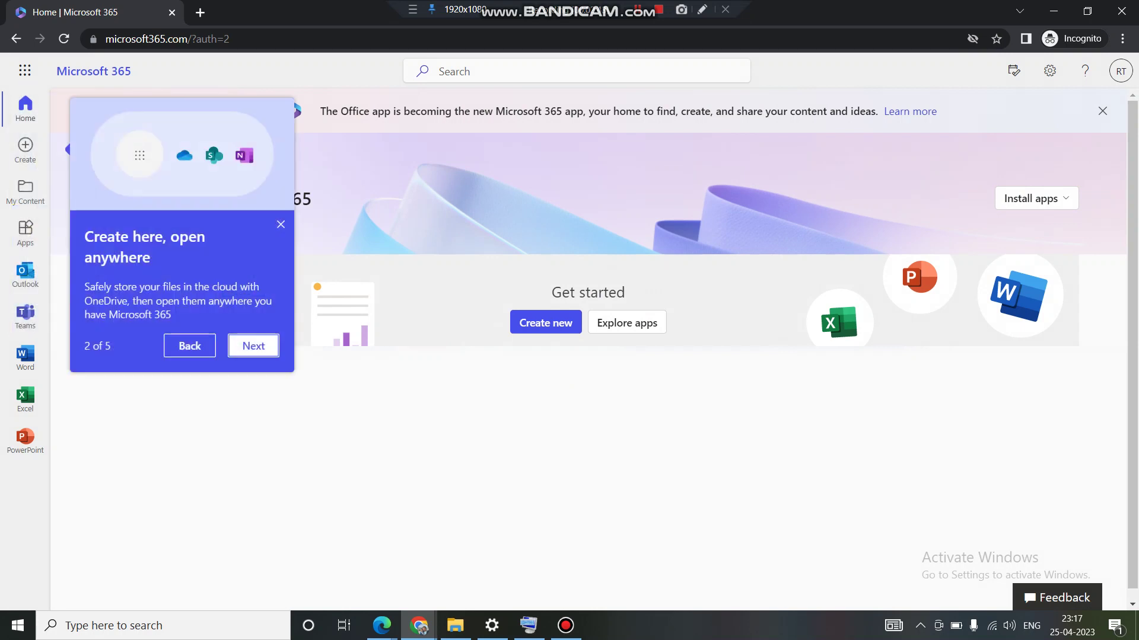
{"action": "key", "text": "Return"}
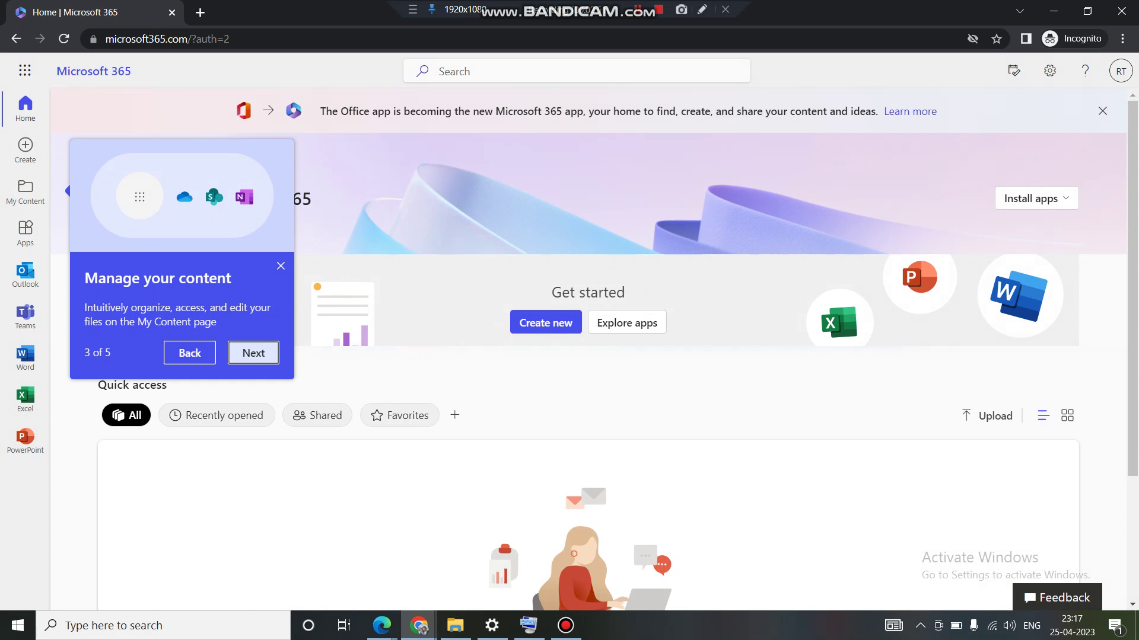
{"action": "key", "text": "Return"}
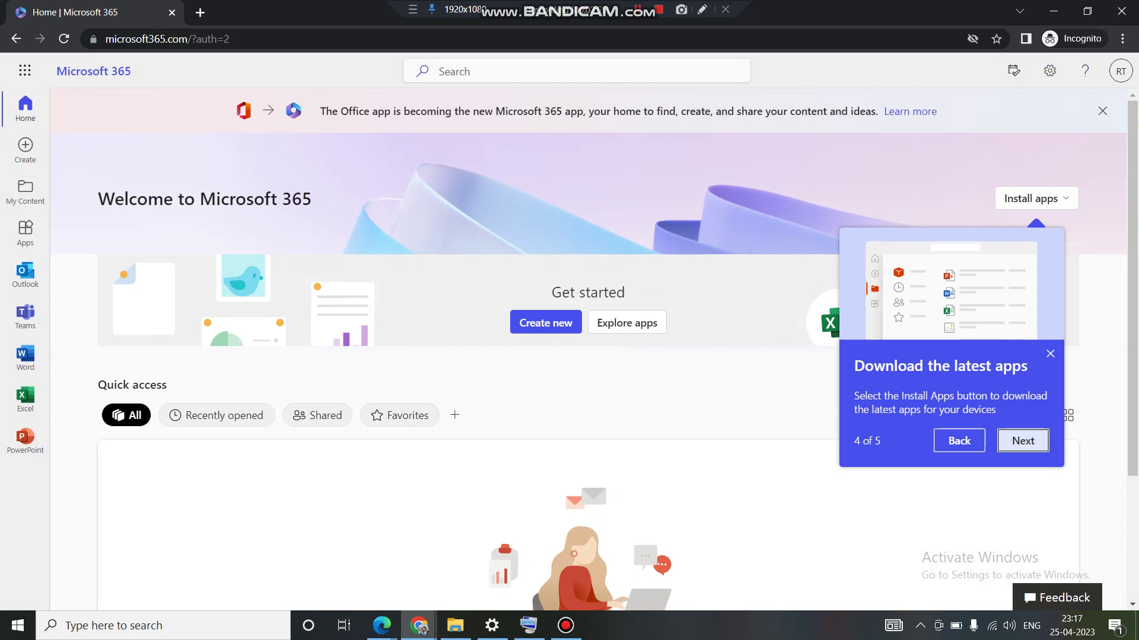
{"action": "key", "text": "Return"}
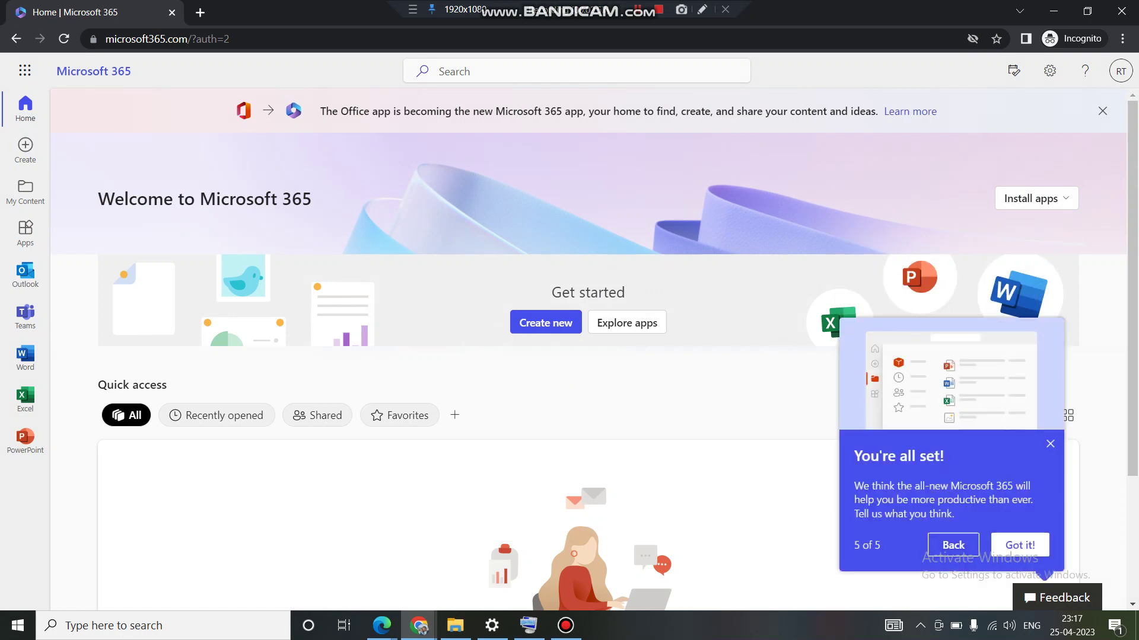
{"action": "key", "text": "Return"}
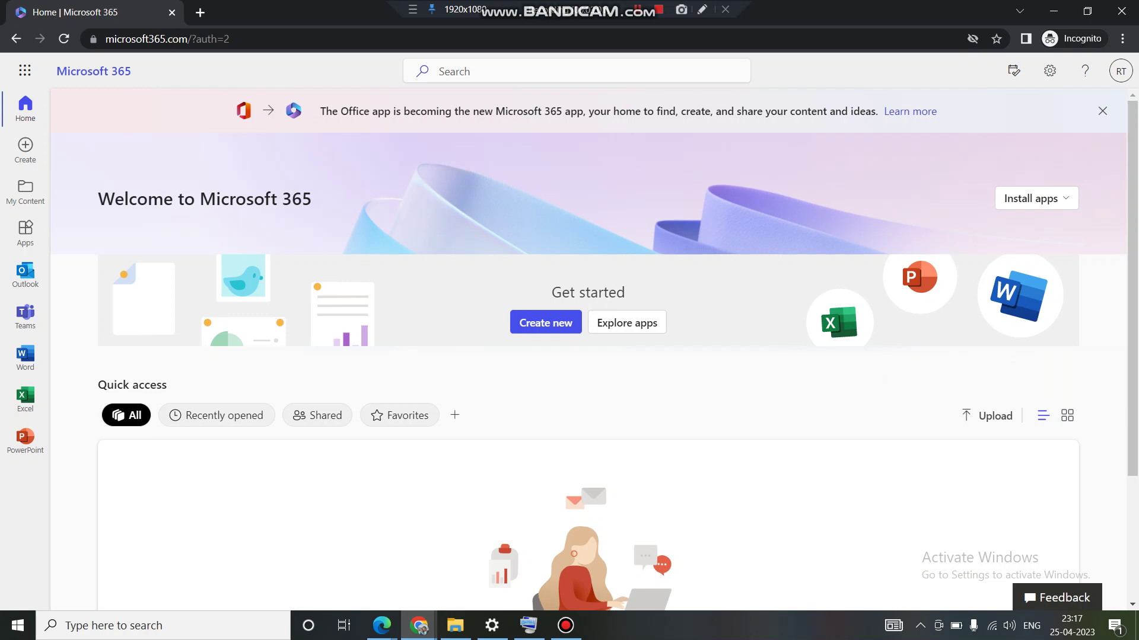
- Check the signed-in test user's email in the account card and open the app launcher to view the available apps
{"action": "key", "text": "Tab"}
{"action": "key", "text": "Tab"}
{"action": "key", "text": "Tab"}
{"action": "key", "text": "Tab"}
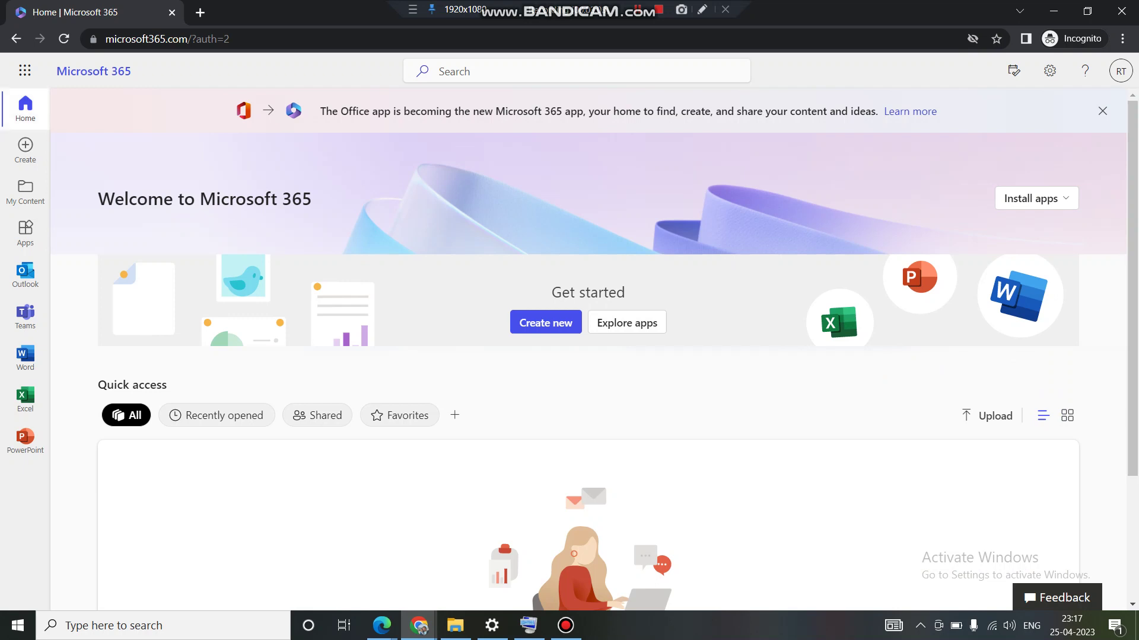
{"action": "left_click", "coordinate": [1121, 70]}
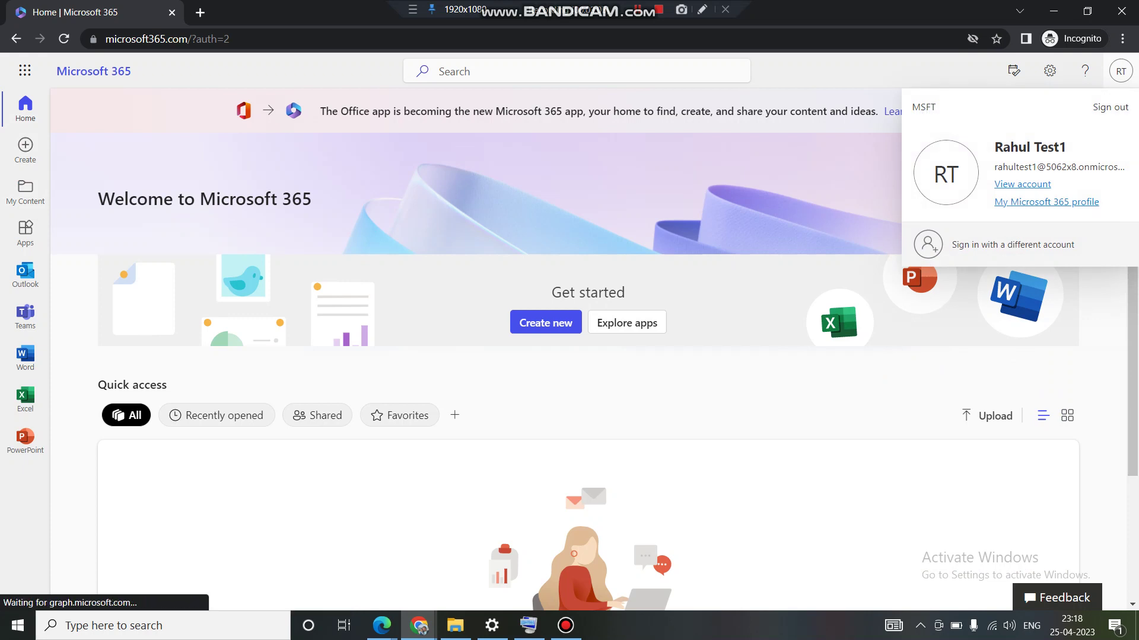
{"action": "triple_click", "coordinate": [1061, 167]}
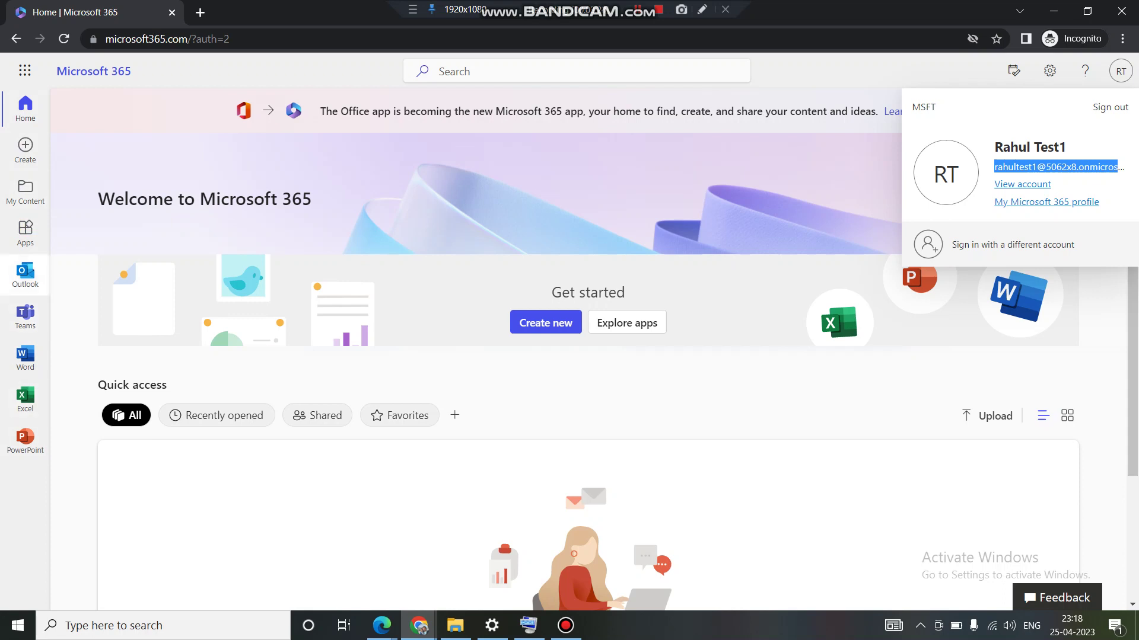
{"action": "left_click", "coordinate": [25, 71]}
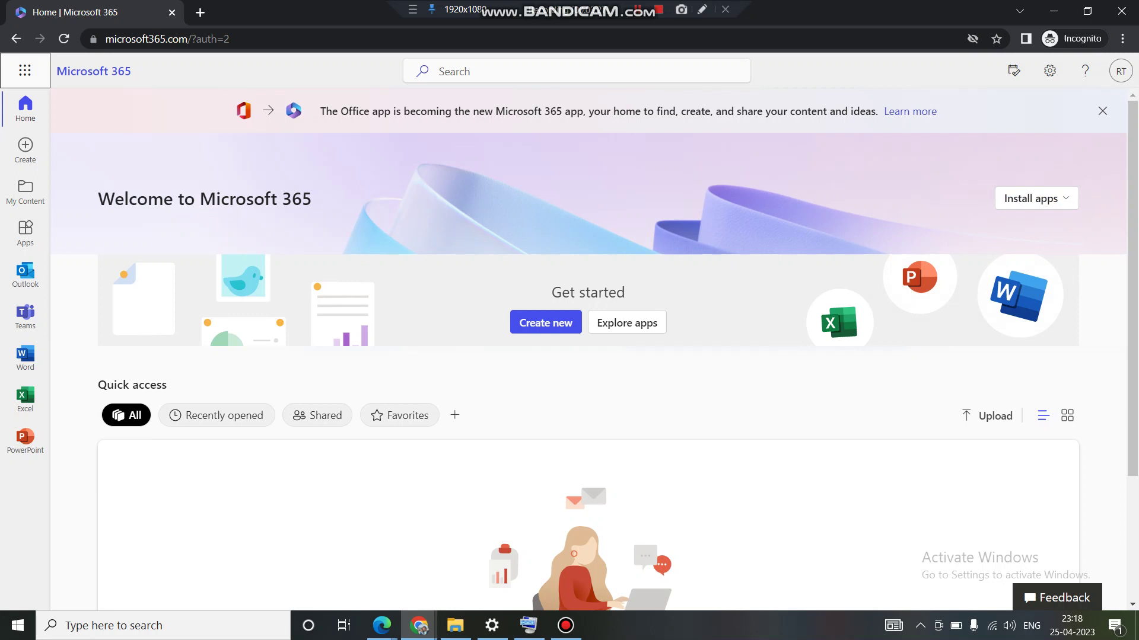
{"action": "key", "text": "Return"}
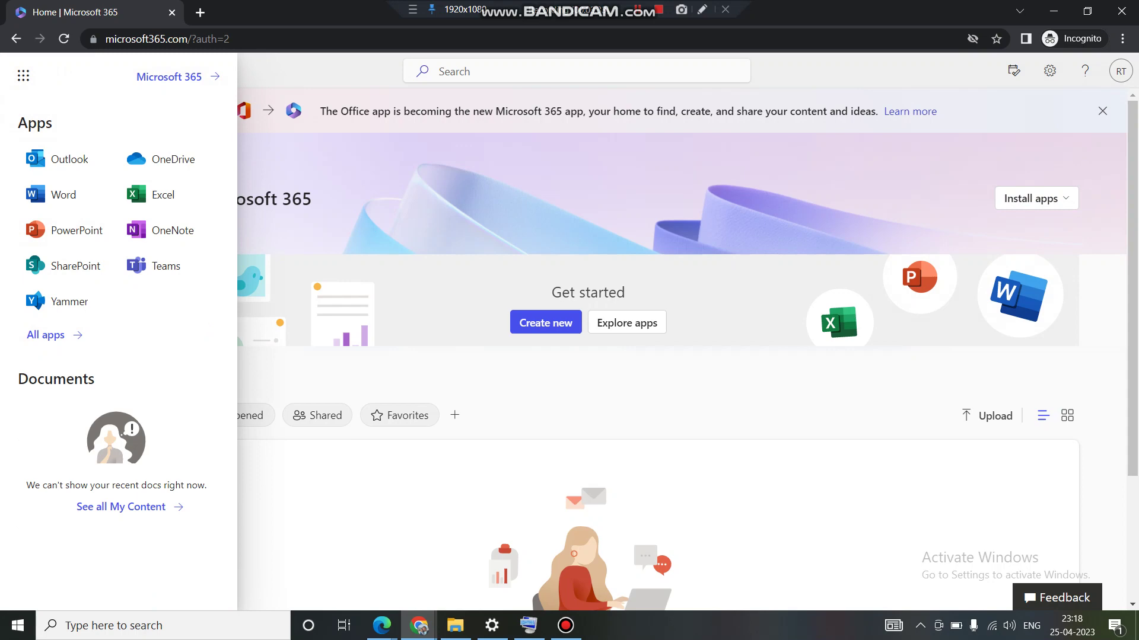
- Switch to the administrator's browser window and highlight the signed-in account's email on the Microsoft 365 home page
{"action": "left_click", "coordinate": [419, 625]}
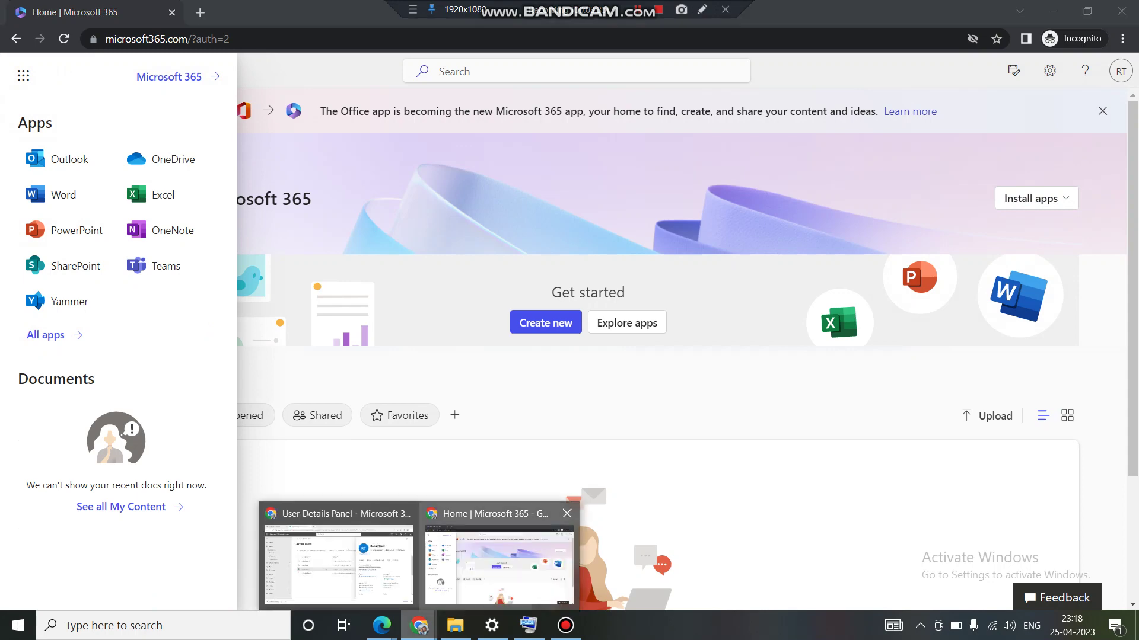
{"action": "left_click", "coordinate": [338, 555]}
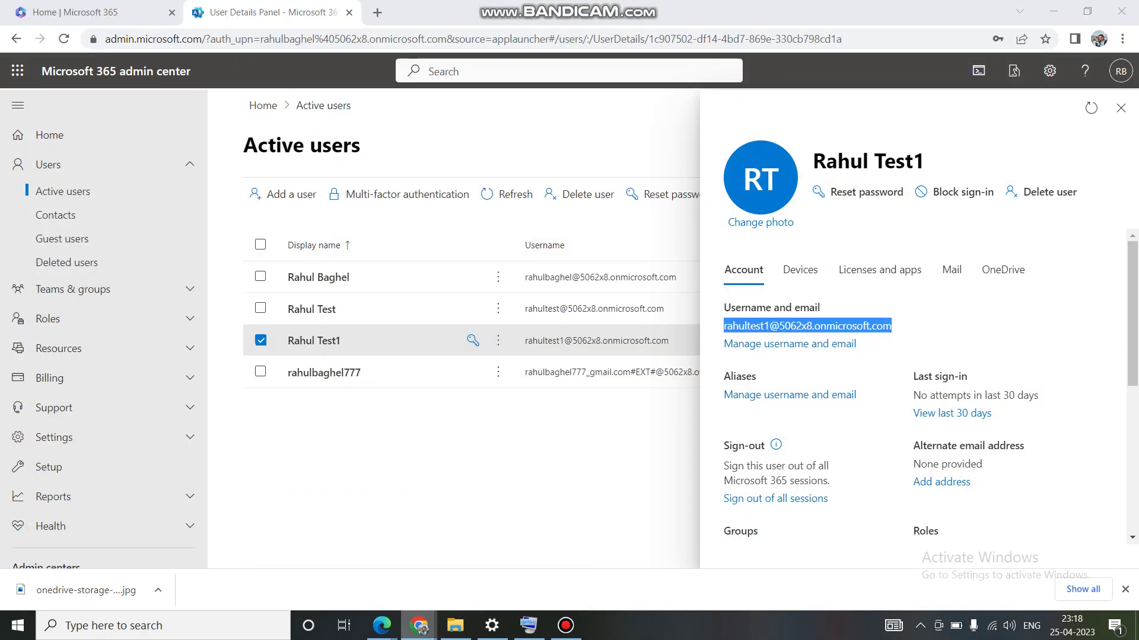
{"action": "left_click", "coordinate": [134, 12]}
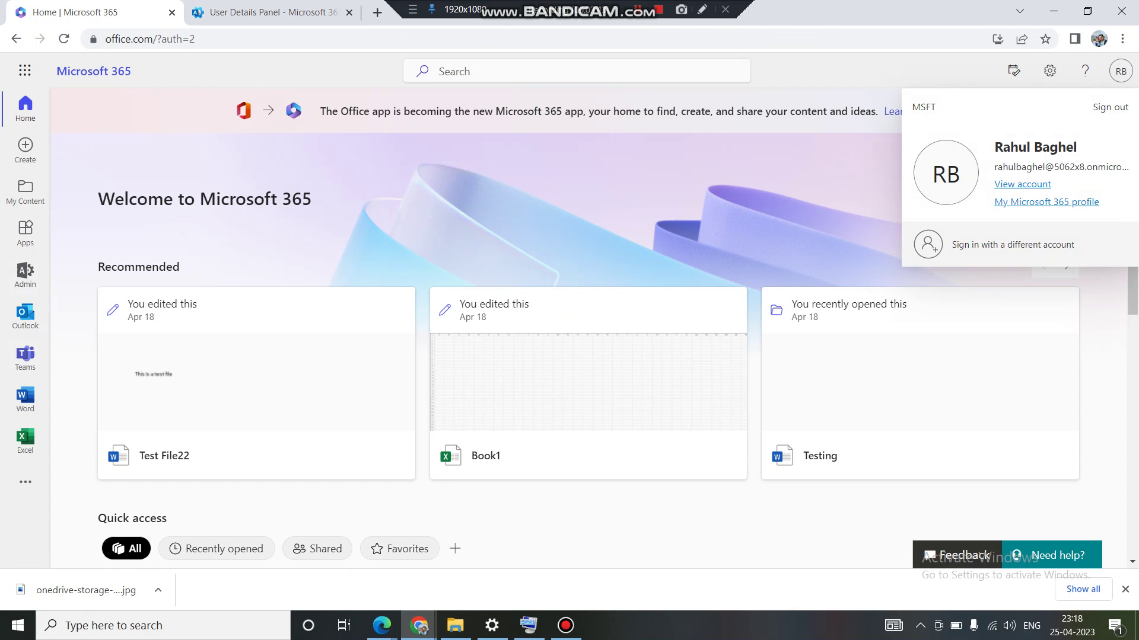
{"action": "left_click_drag", "start_coordinate": [1128, 173], "coordinate": [993, 167]}
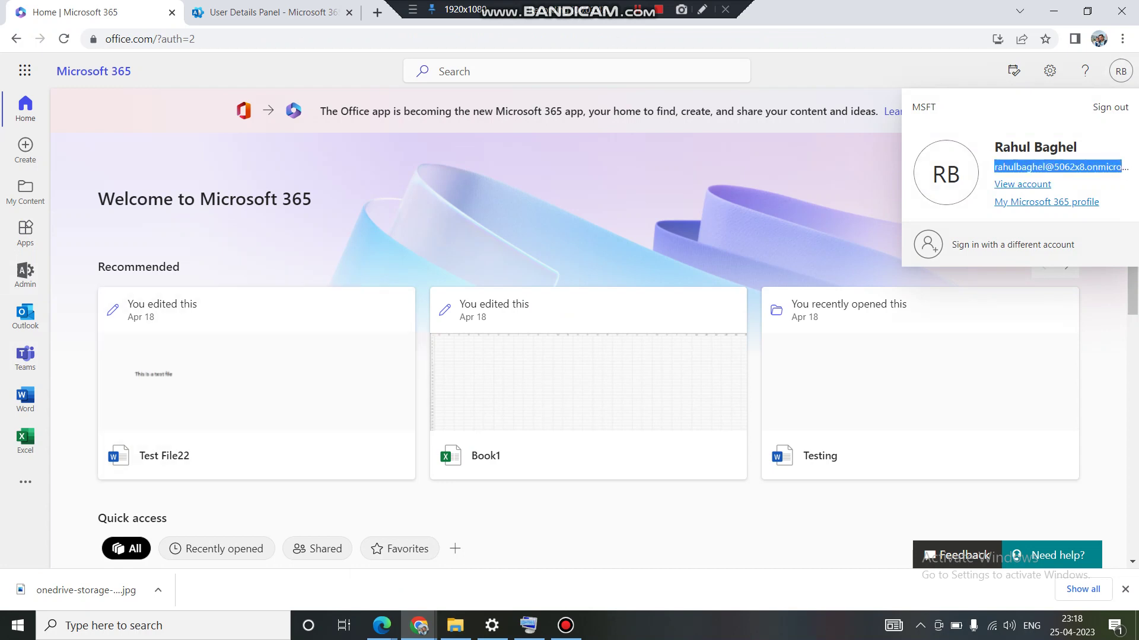
- Switch to the test user's private browser window, search all available apps for "share" and open SharePoint
{"action": "mouse_move", "coordinate": [419, 626]}
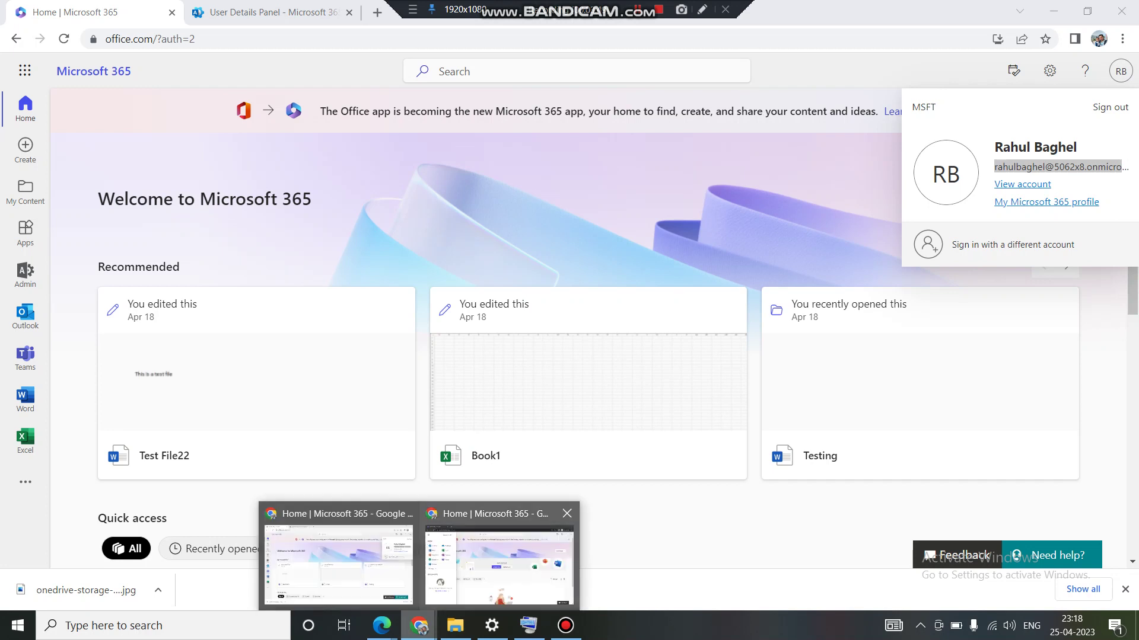
{"action": "left_click", "coordinate": [500, 569]}
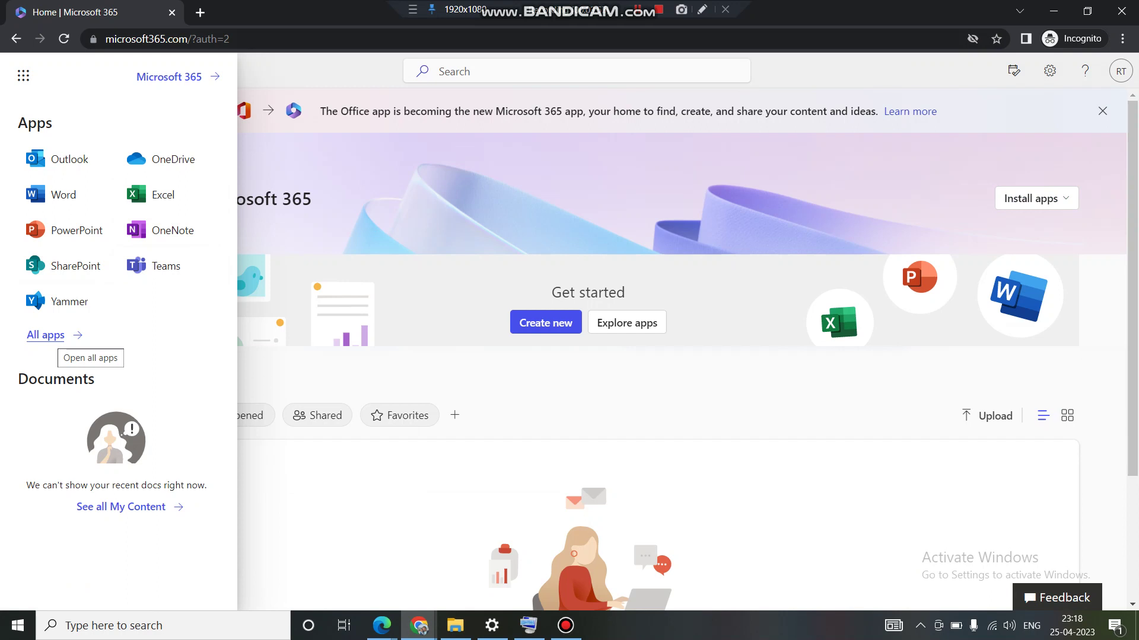
{"action": "left_click", "coordinate": [56, 335]}
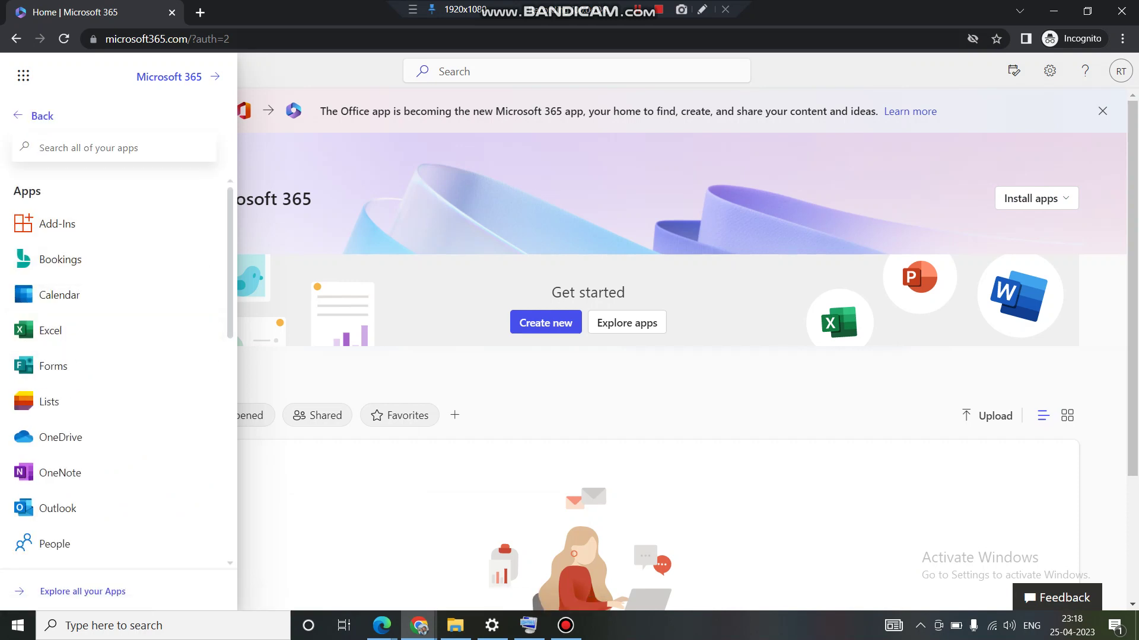
{"action": "type", "text": "share"}
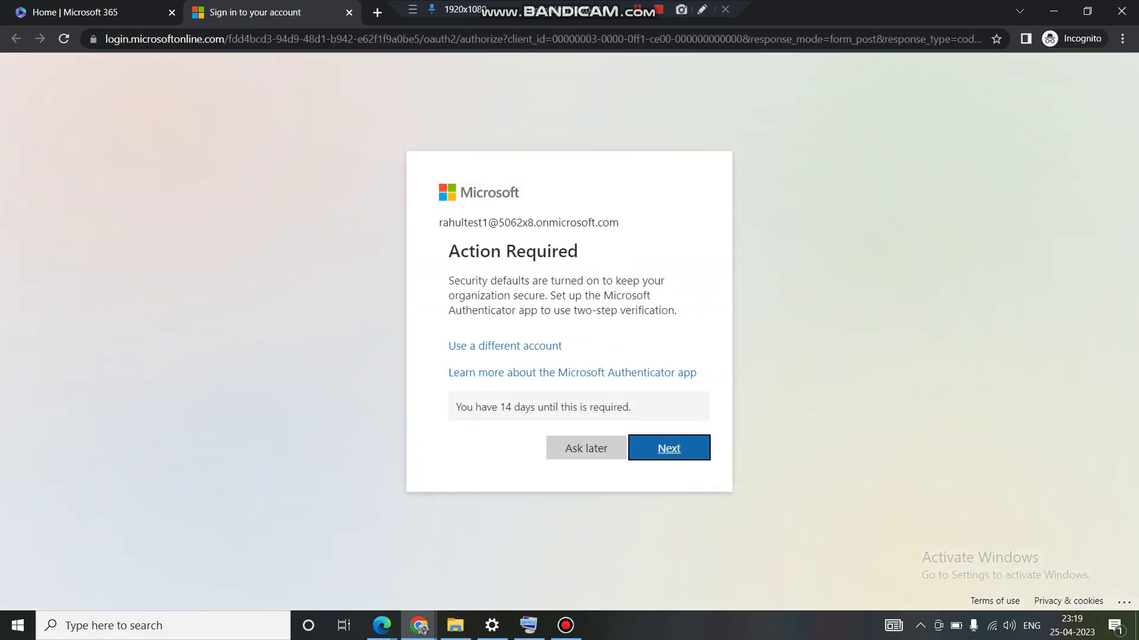
- Postpone the Microsoft Authenticator setup and go through the five-part SharePoint start page tour to the end
{"action": "left_click", "coordinate": [576, 448]}
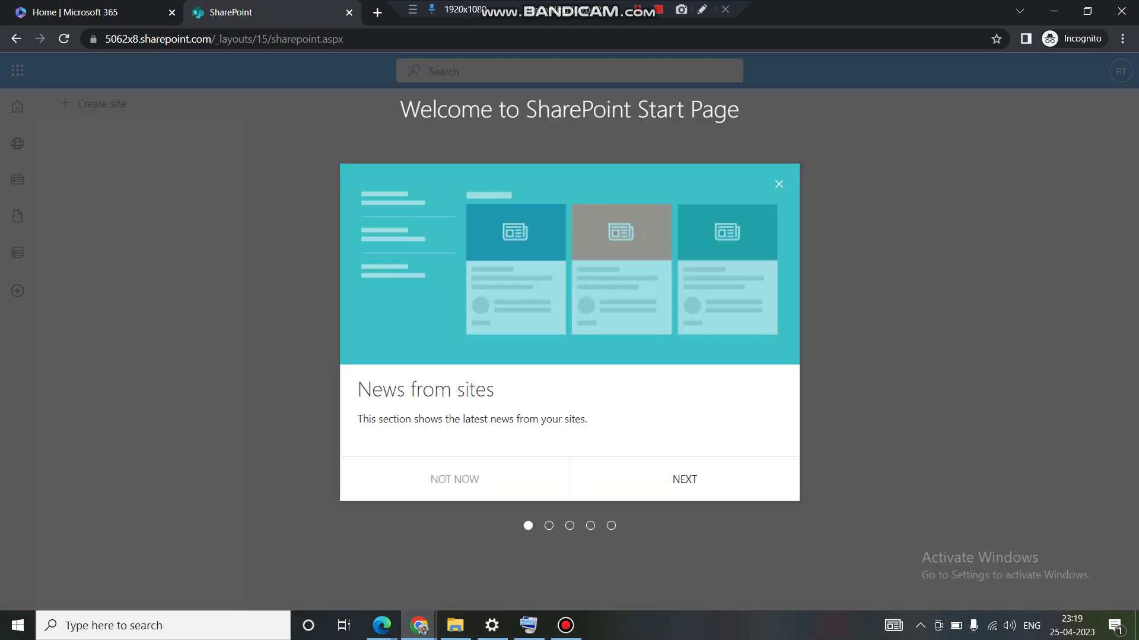
{"action": "left_click", "coordinate": [685, 479]}
{"action": "left_click", "coordinate": [684, 479]}
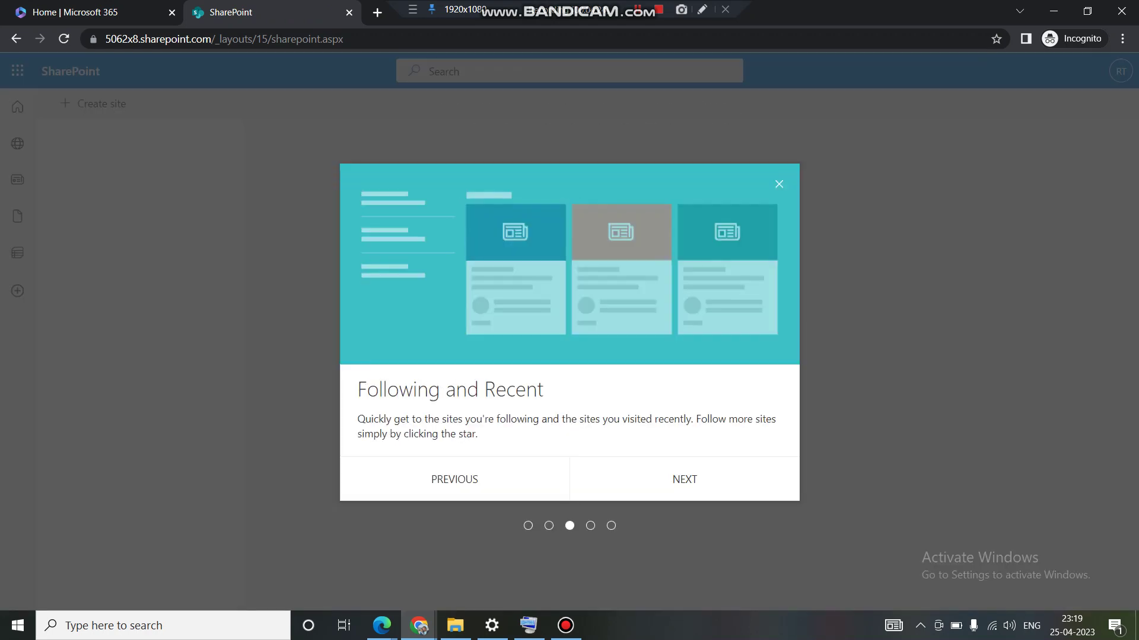
{"action": "key", "text": "Return"}
{"action": "key", "text": "Return"}
{"action": "key", "text": "Return"}
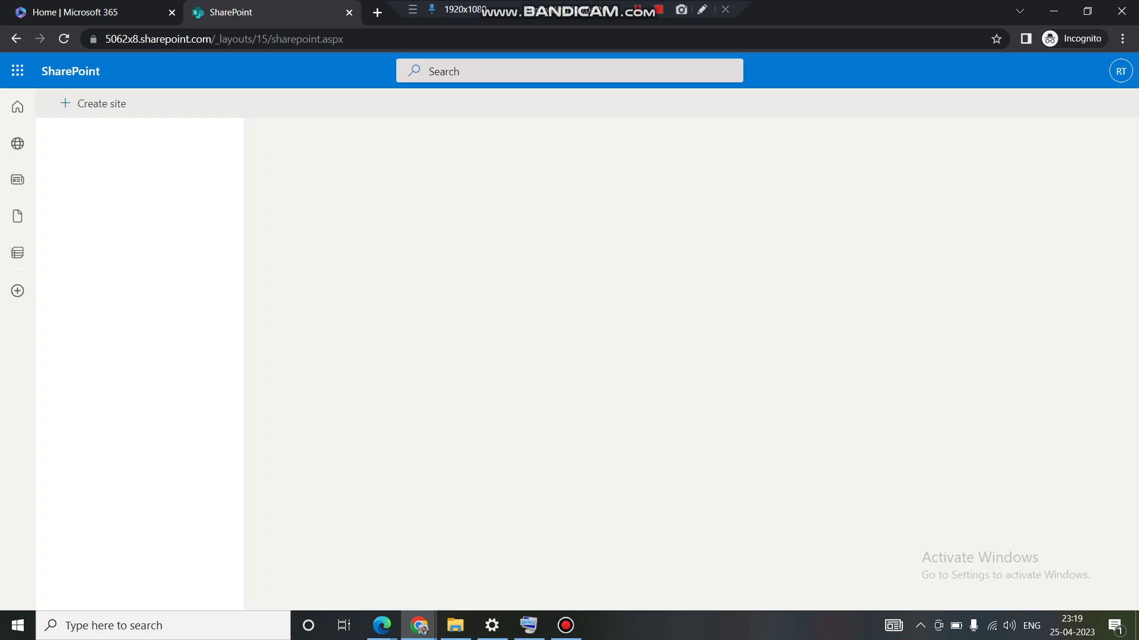